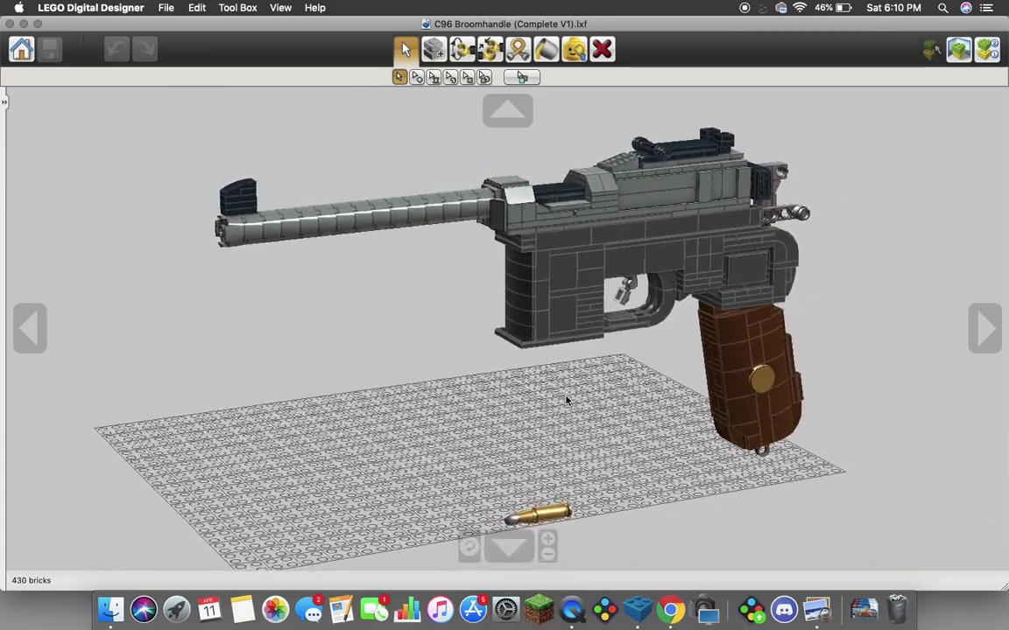
Browse the Groups and Bricks palette tabs, then collapse the side panel to free the view.
left_click(5, 102)
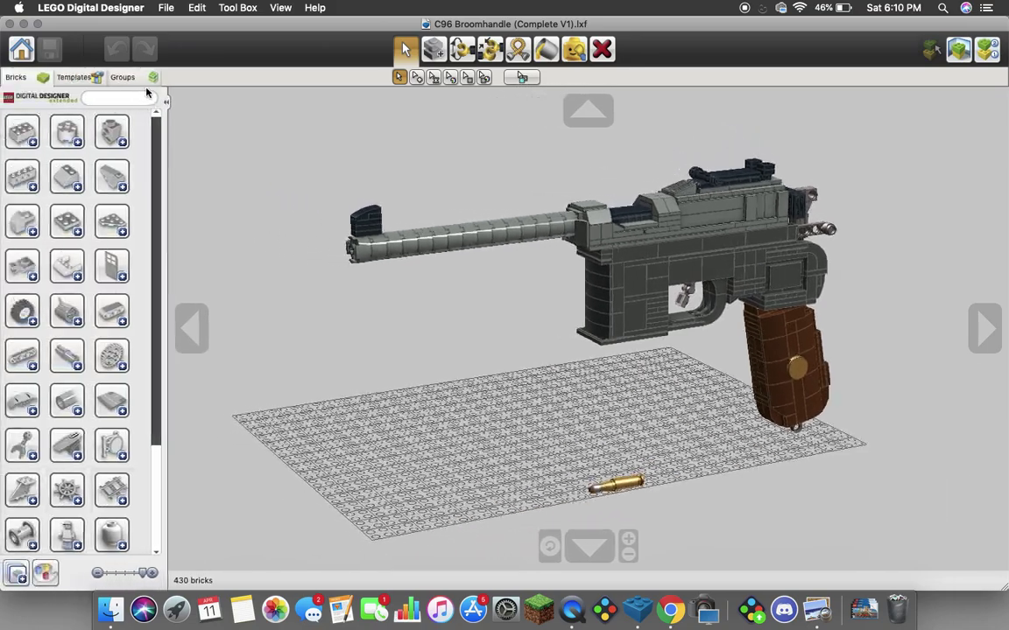
left_click(132, 81)
left_click(16, 77)
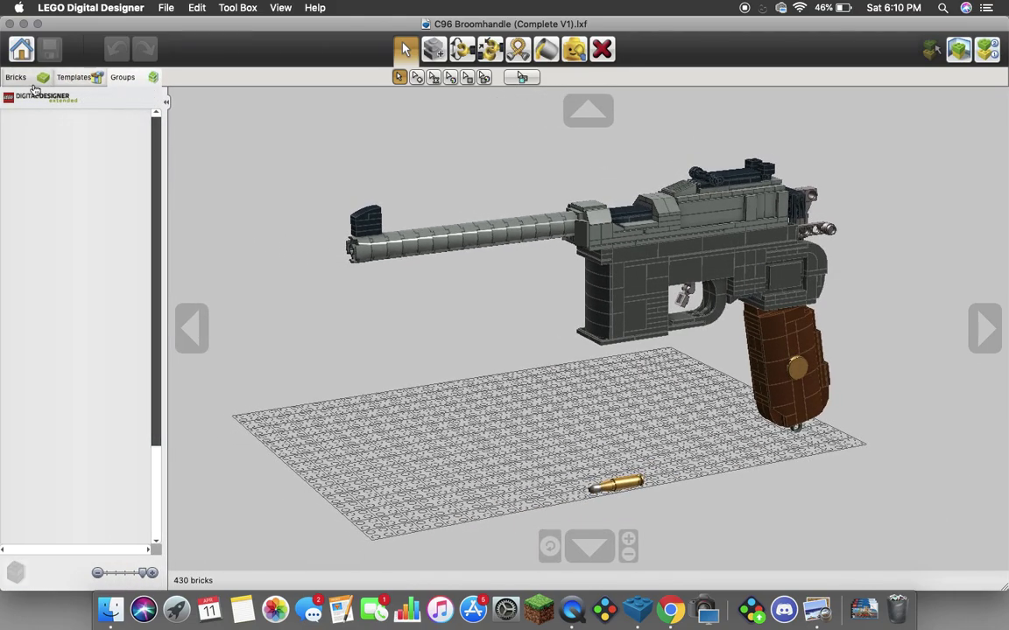
left_click(165, 102)
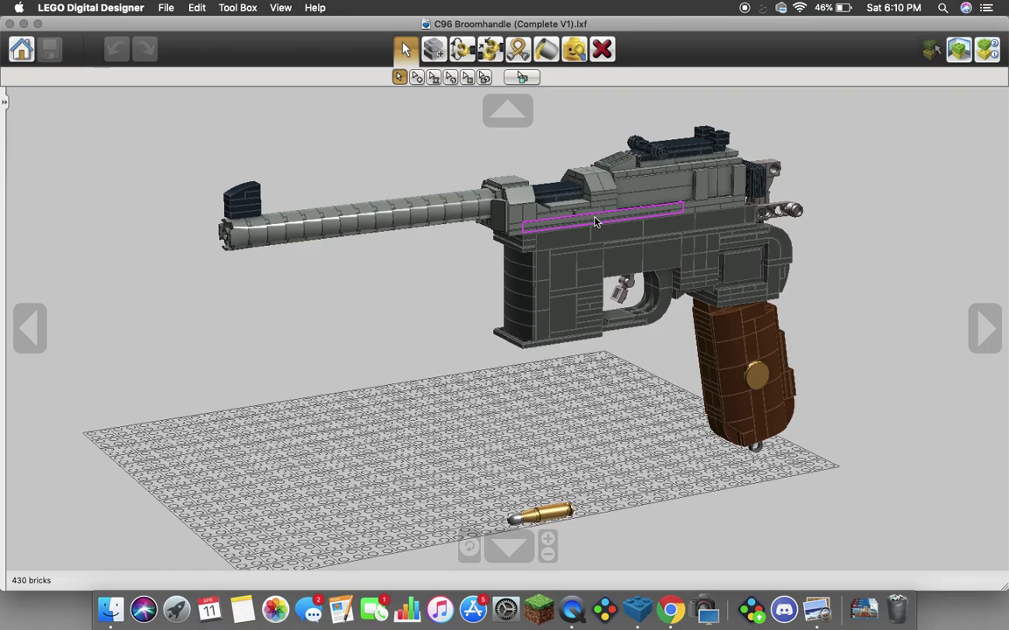
Zoom into the receiver and drag a black side brick out of the pistol's frame.
scroll(594, 222, "up", 5)
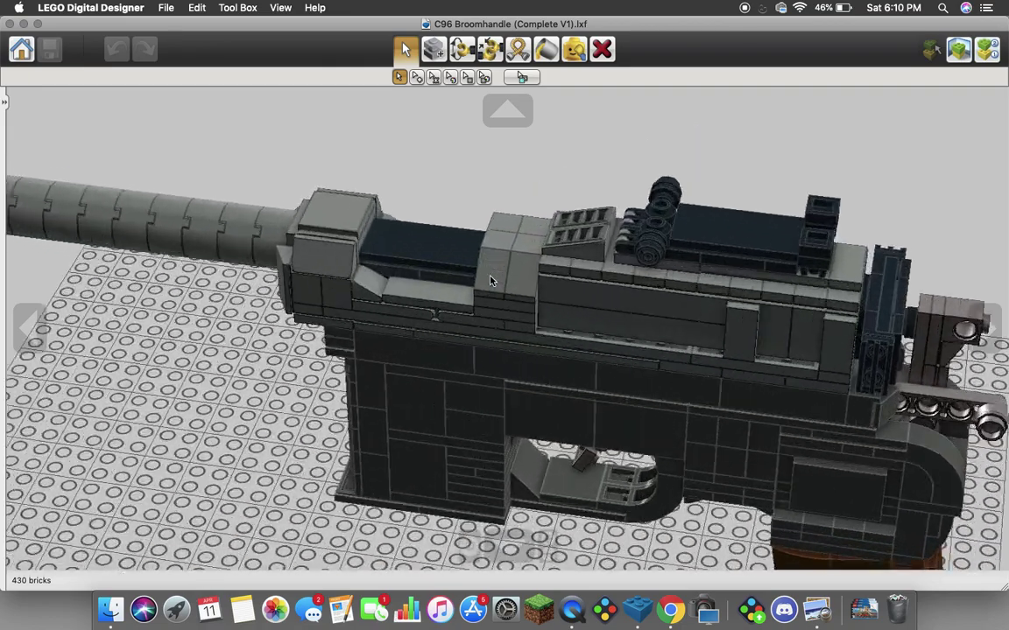
scroll(490, 280, "up", 5)
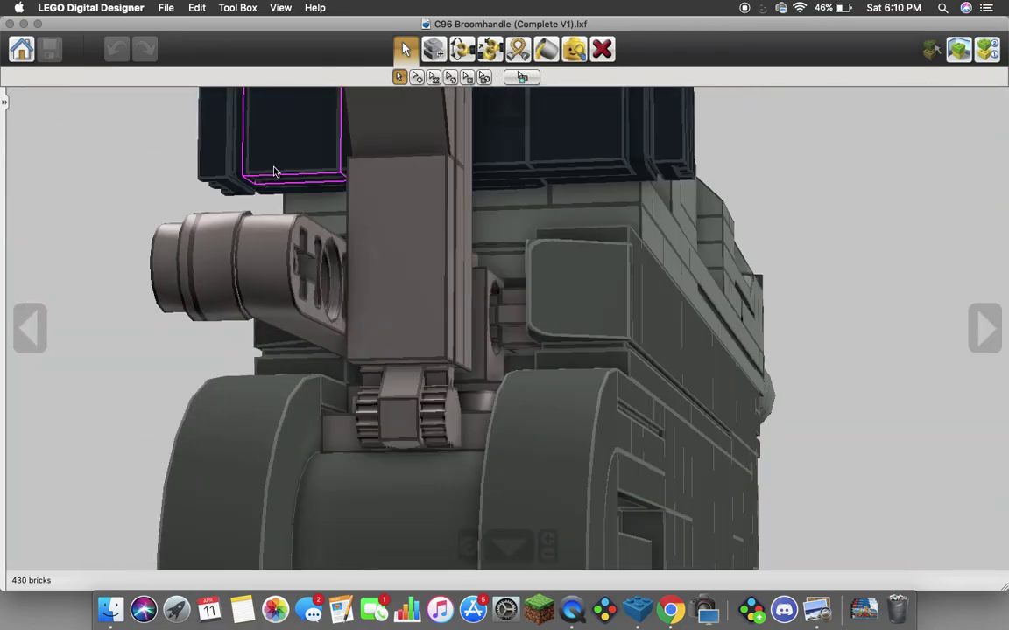
scroll(273, 171, "up", 5)
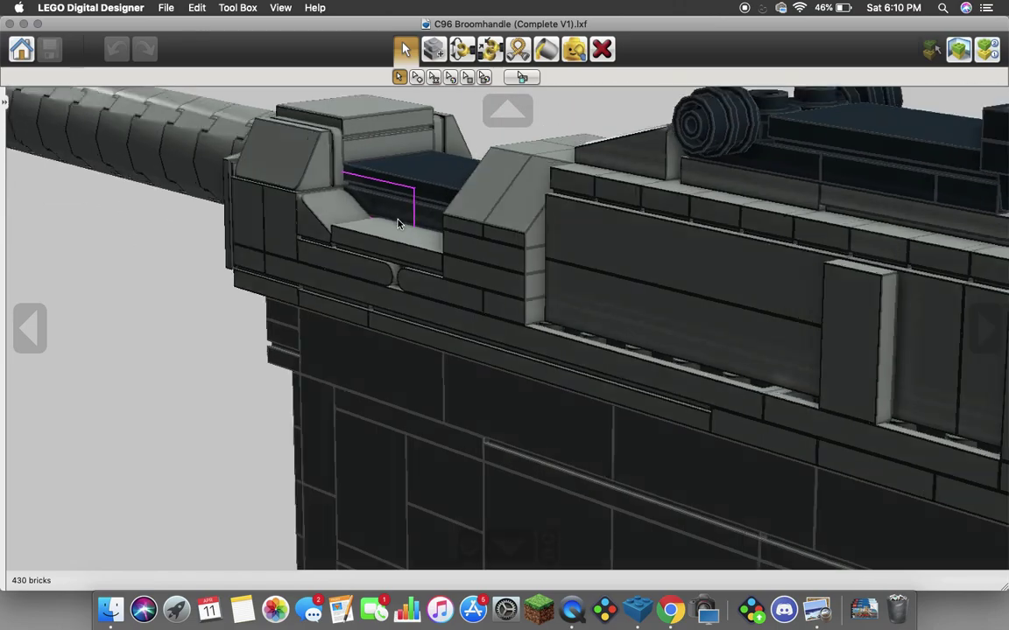
mouse_move(531, 430)
left_mouse_down()
mouse_move(328, 503)
mouse_move(169, 529)
mouse_move(185, 536)
mouse_move(169, 533)
mouse_move(129, 482)
mouse_move(259, 491)
mouse_move(373, 483)
mouse_move(434, 461)
mouse_move(435, 483)
left_mouse_up()
Cancel the brick move so it returns to the receiver, then zoom out to the whole 430-brick pistol.
scroll(438, 485, "up", 3)
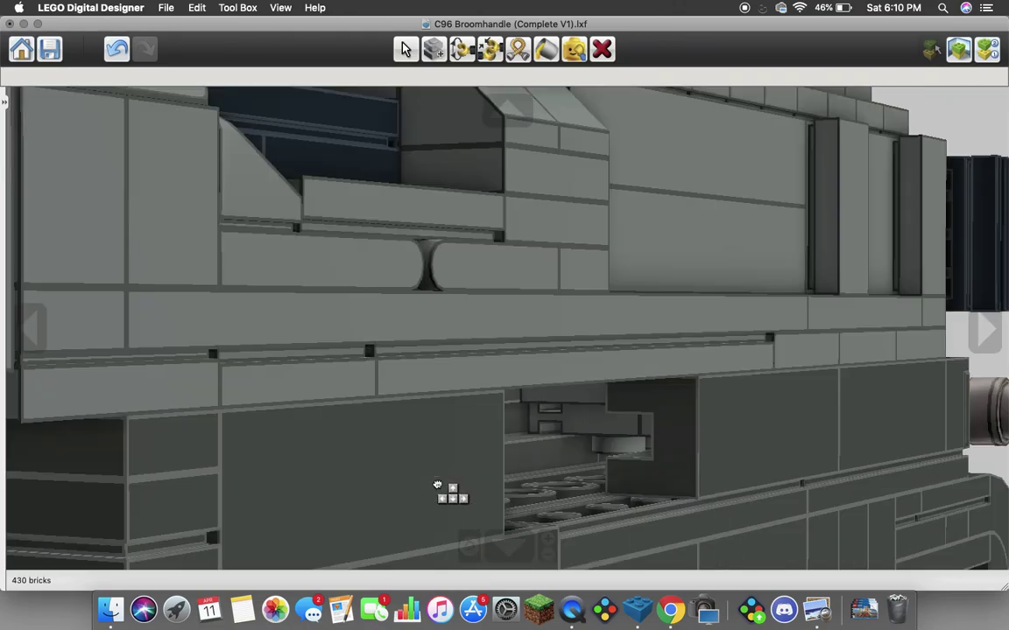
left_click_drag(525, 490, 441, 540)
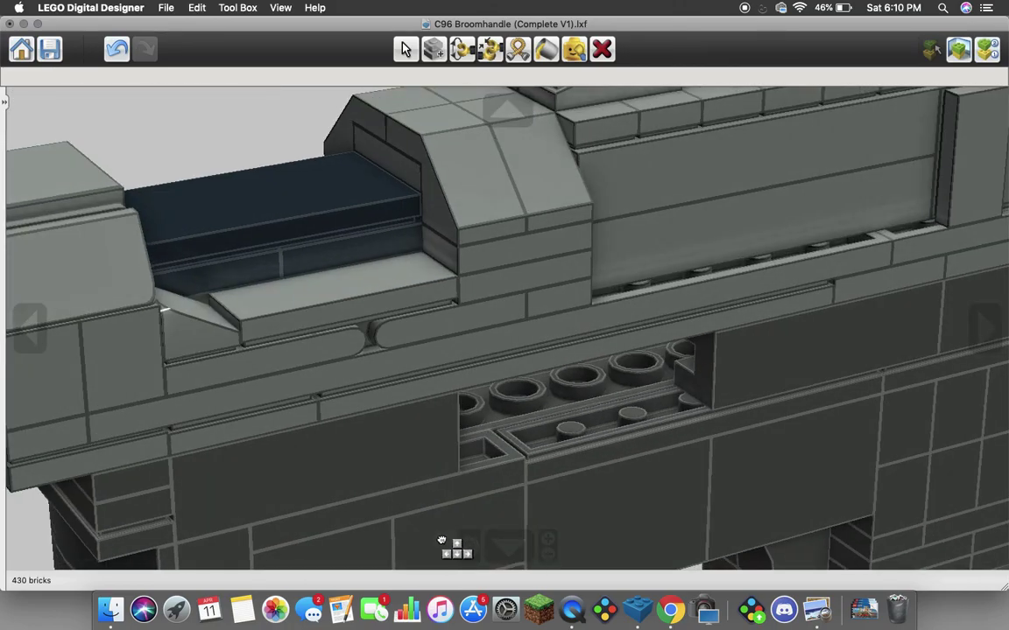
key("Escape")
scroll(567, 425, "down", 5)
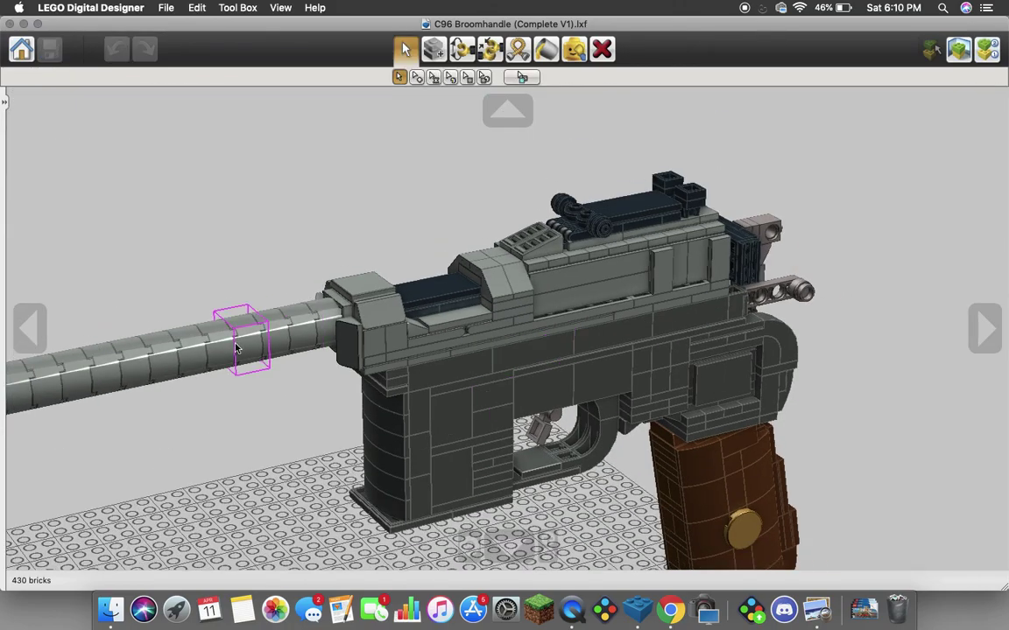
scroll(490, 271, "down", 3)
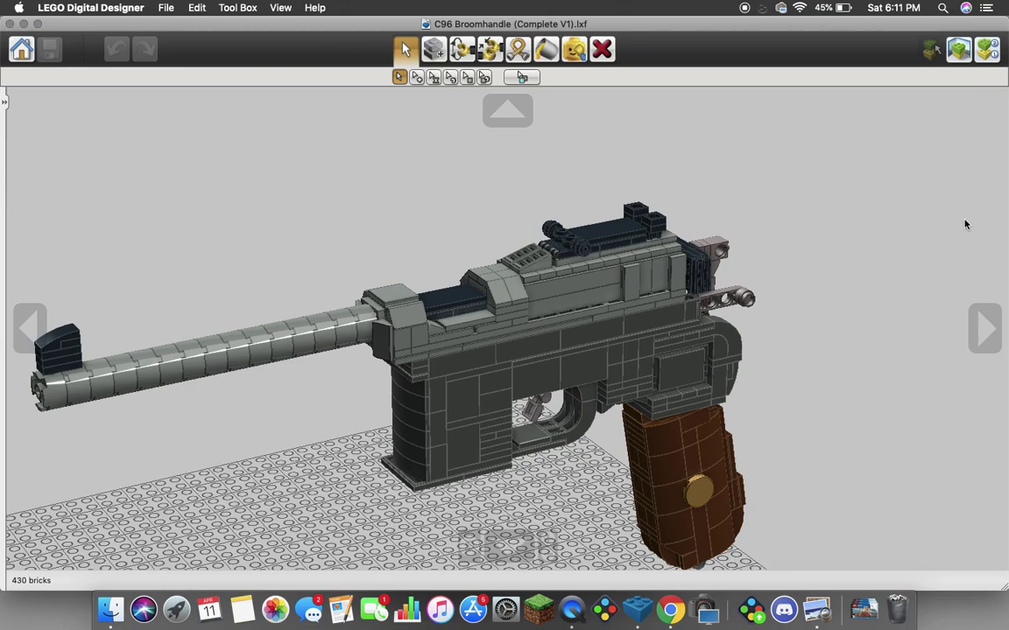
scroll(965, 224, "up", 3)
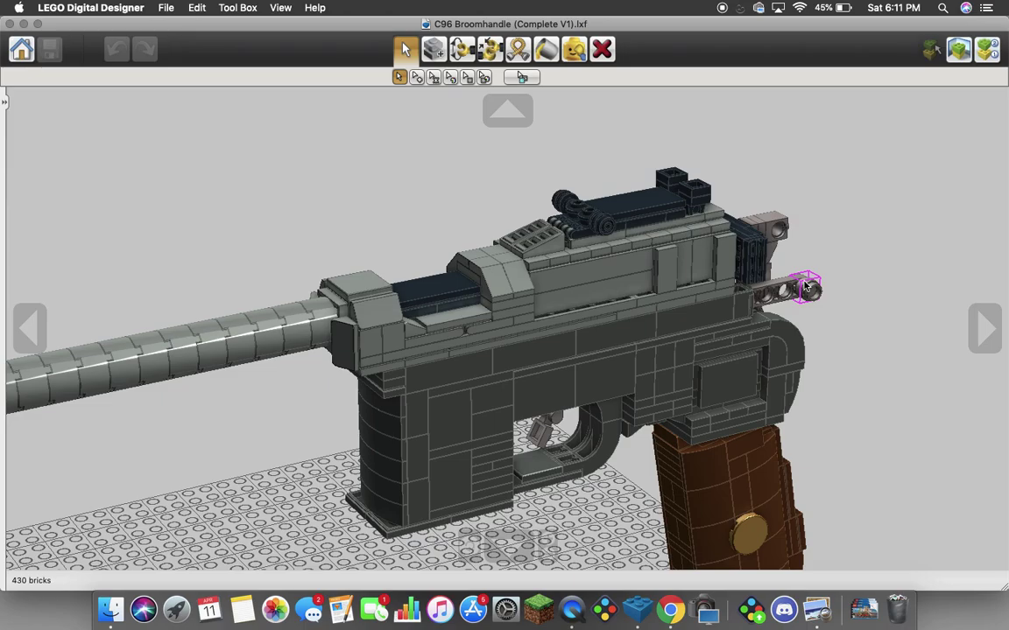
mouse_move(806, 289)
left_mouse_down()
mouse_move(754, 273)
mouse_move(442, 267)
mouse_move(561, 248)
mouse_move(612, 279)
mouse_move(665, 293)
mouse_move(687, 250)
mouse_move(807, 283)
mouse_move(722, 228)
mouse_move(804, 284)
left_mouse_up()
scroll(636, 272, "up", 6)
scroll(665, 293, "down", 5)
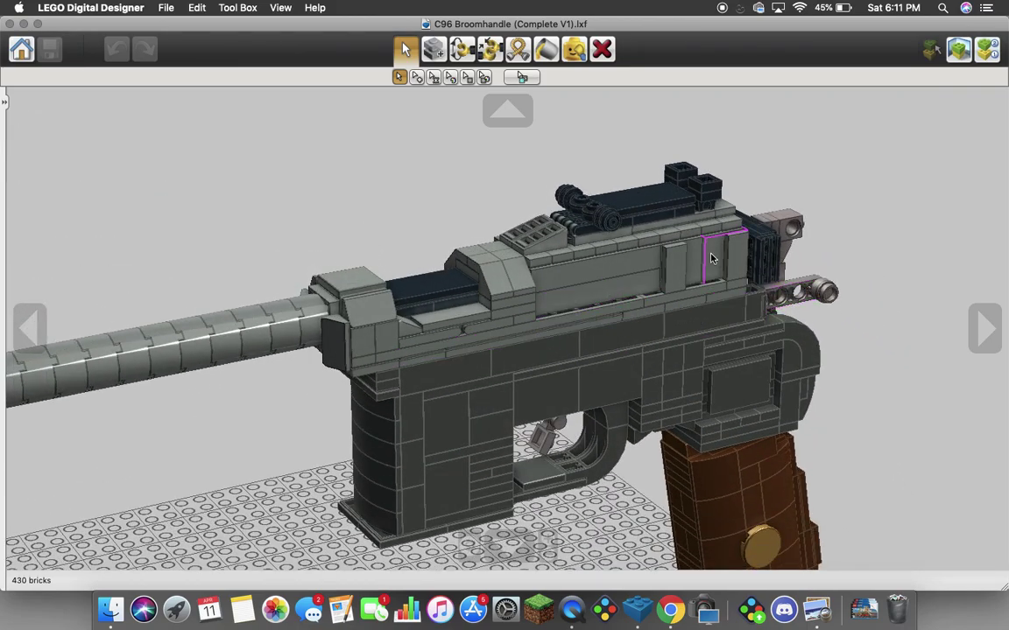
key("Left")
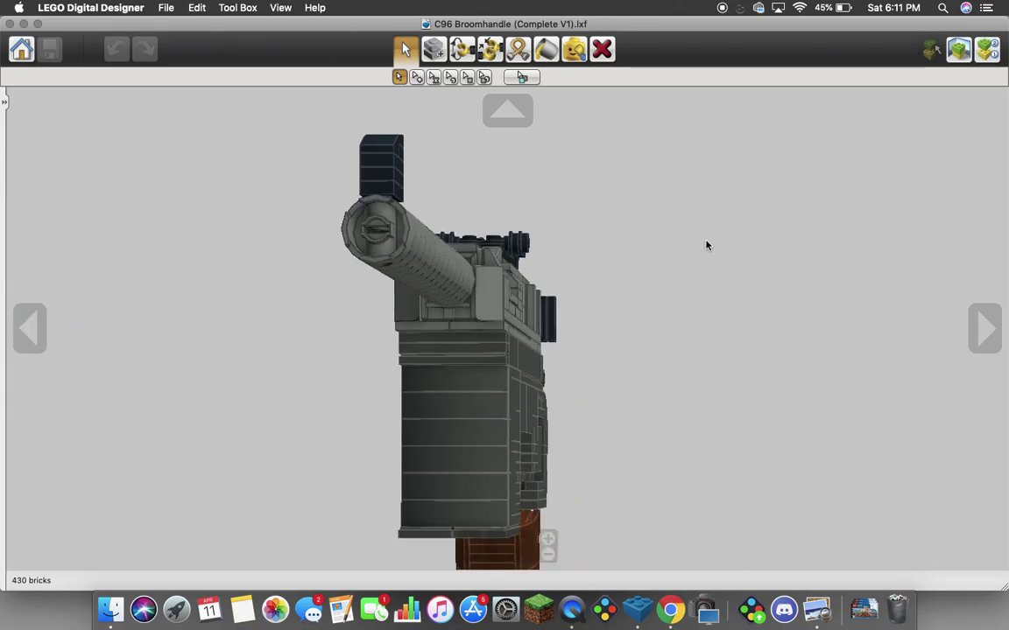
key("Right")
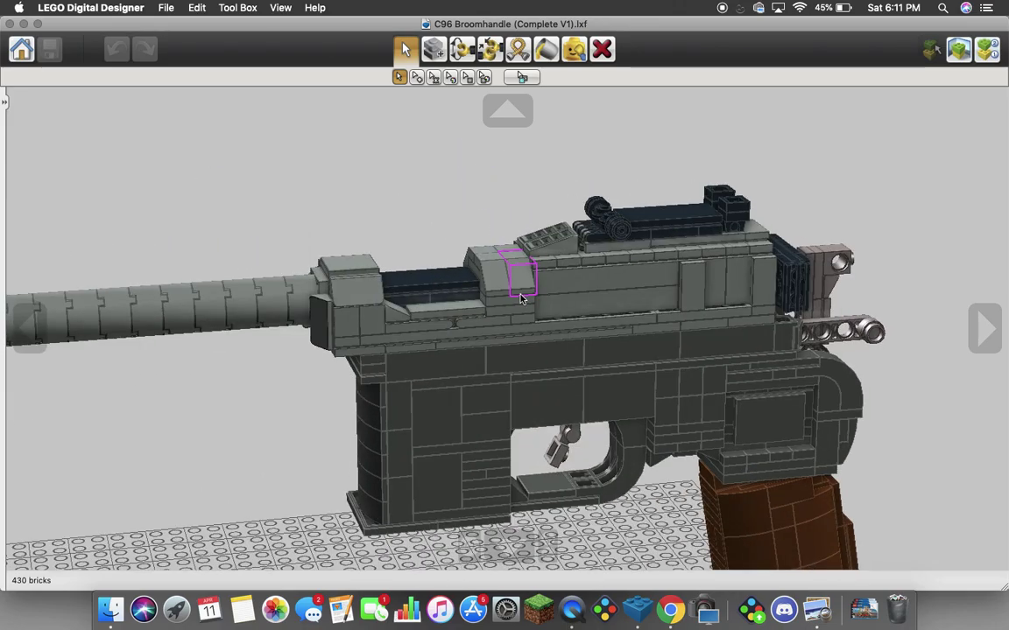
key("Right")
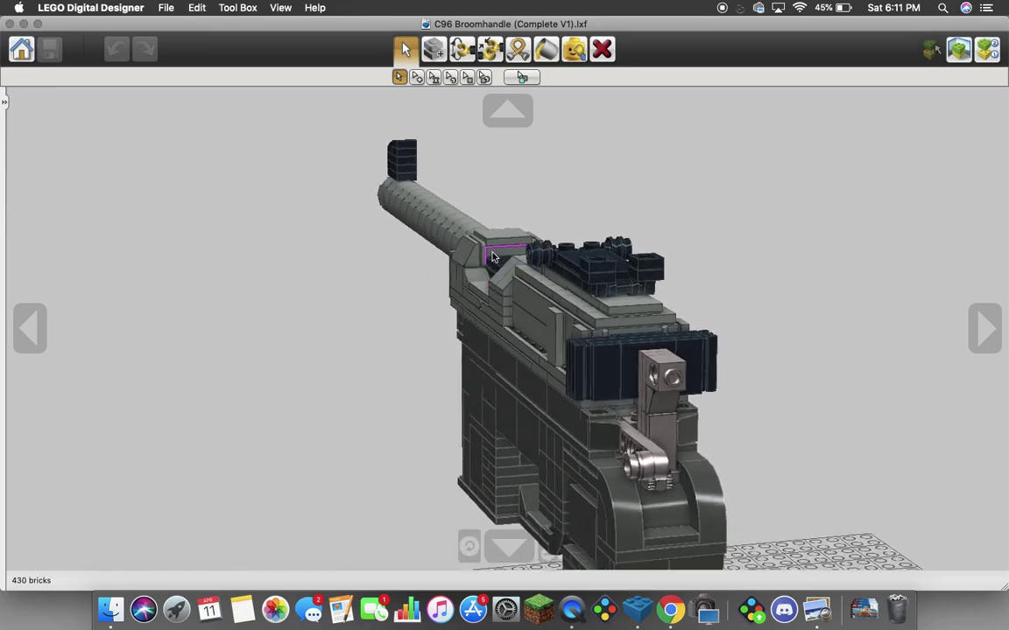
key("Up")
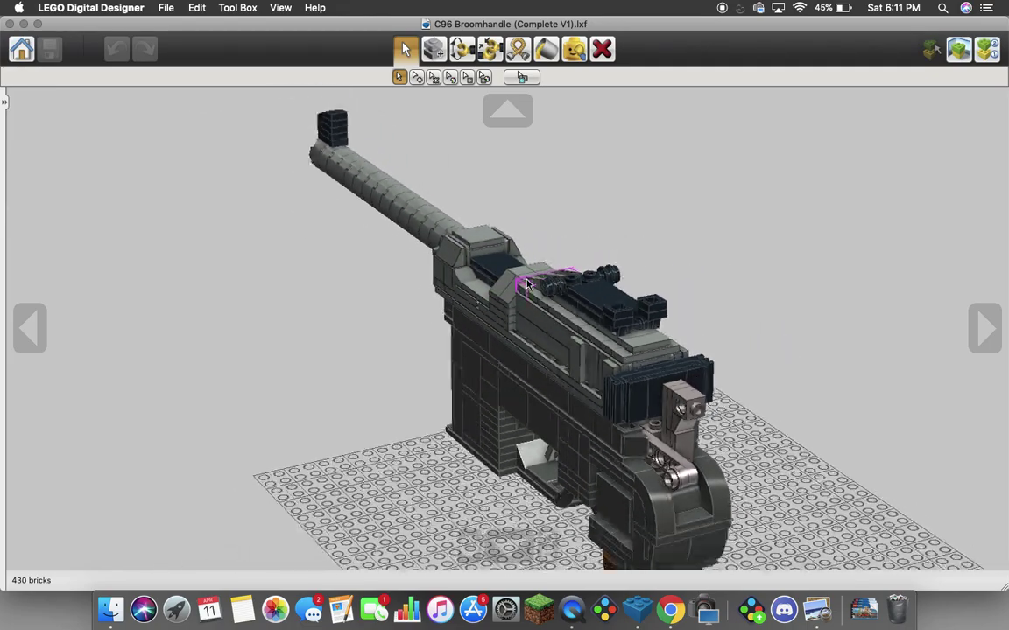
key("Down")
key("Right")
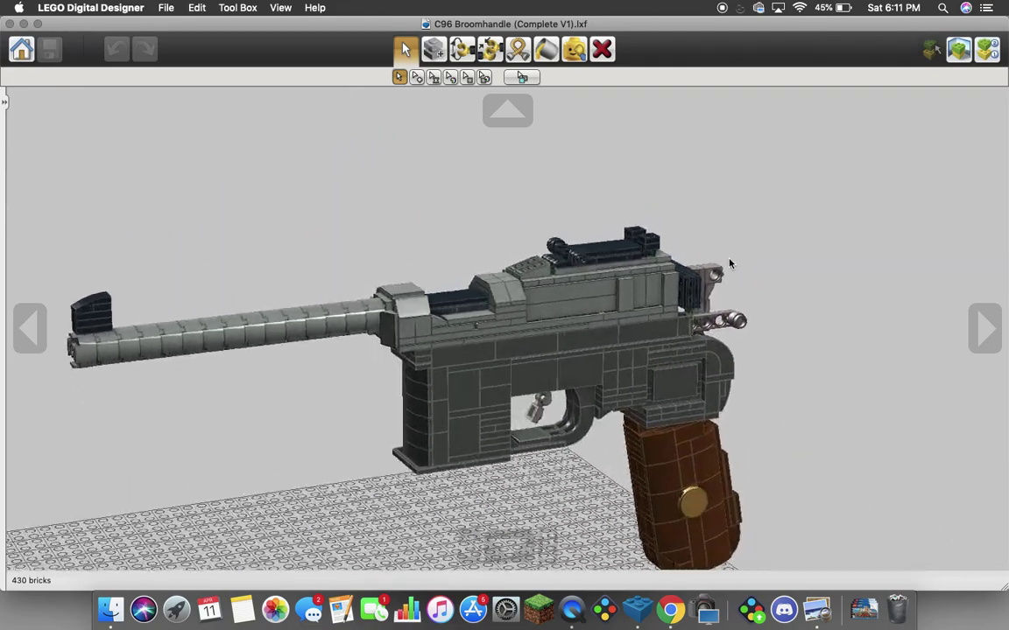
key("Up")
key("Right")
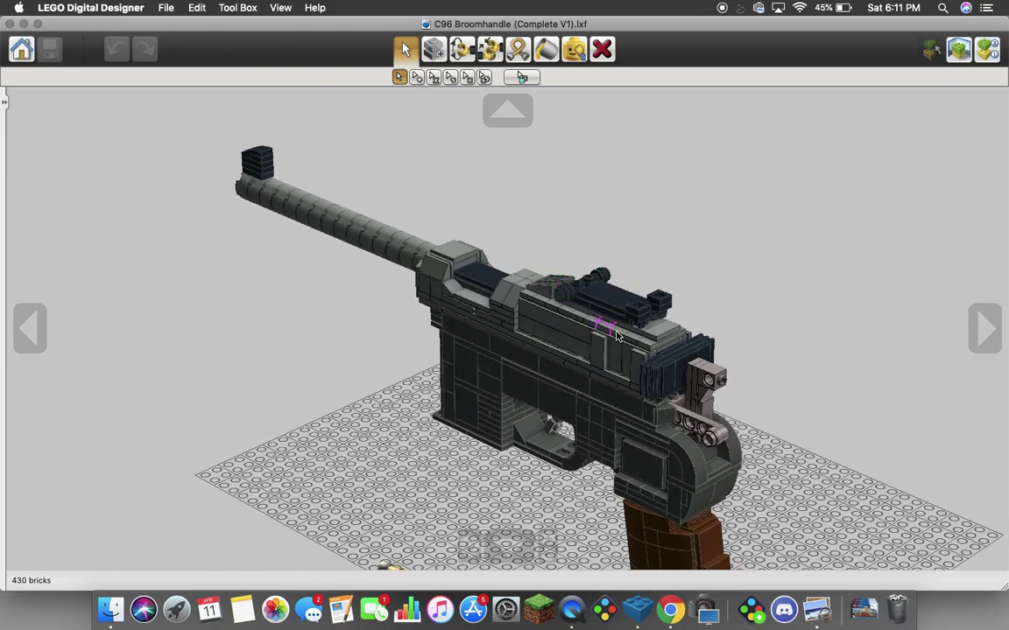
key("Left")
scroll(581, 410, "up", 10)
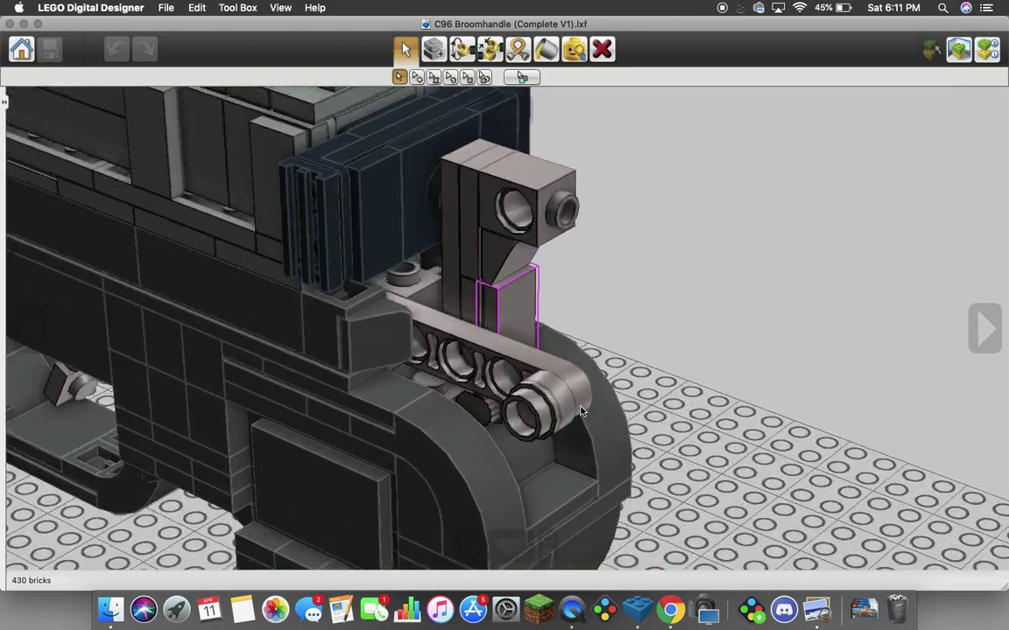
key("Left")
key("Left")
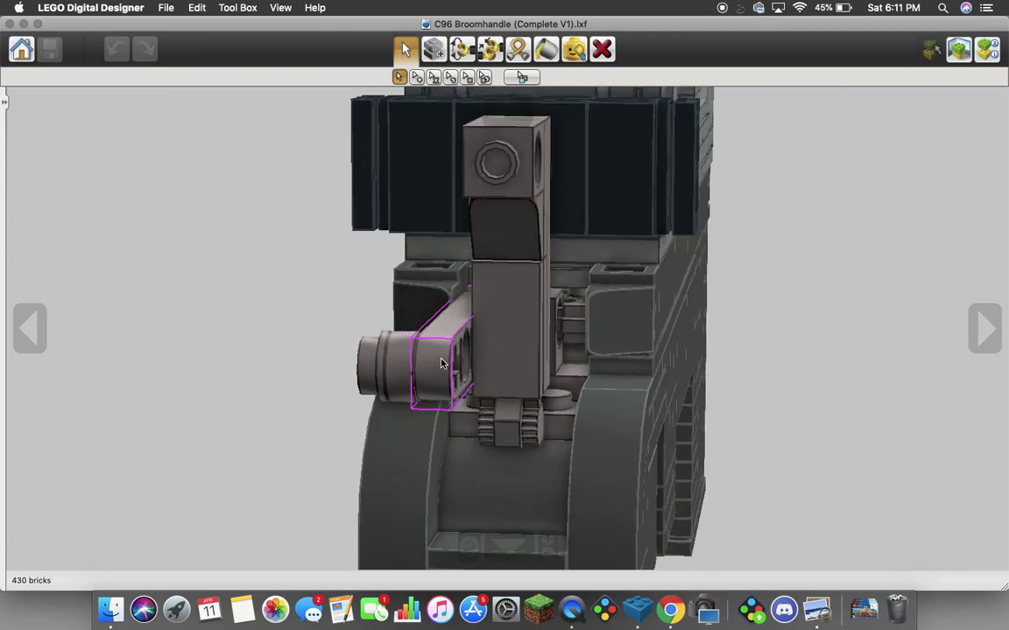
key("Left")
key("Up")
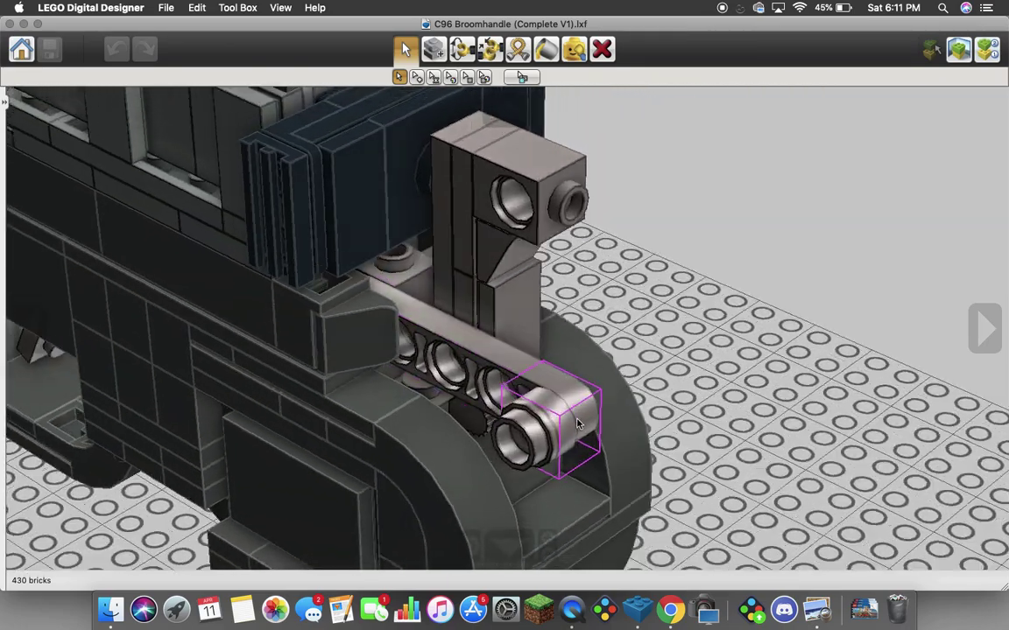
scroll(578, 424, "down", 6)
key("Down")
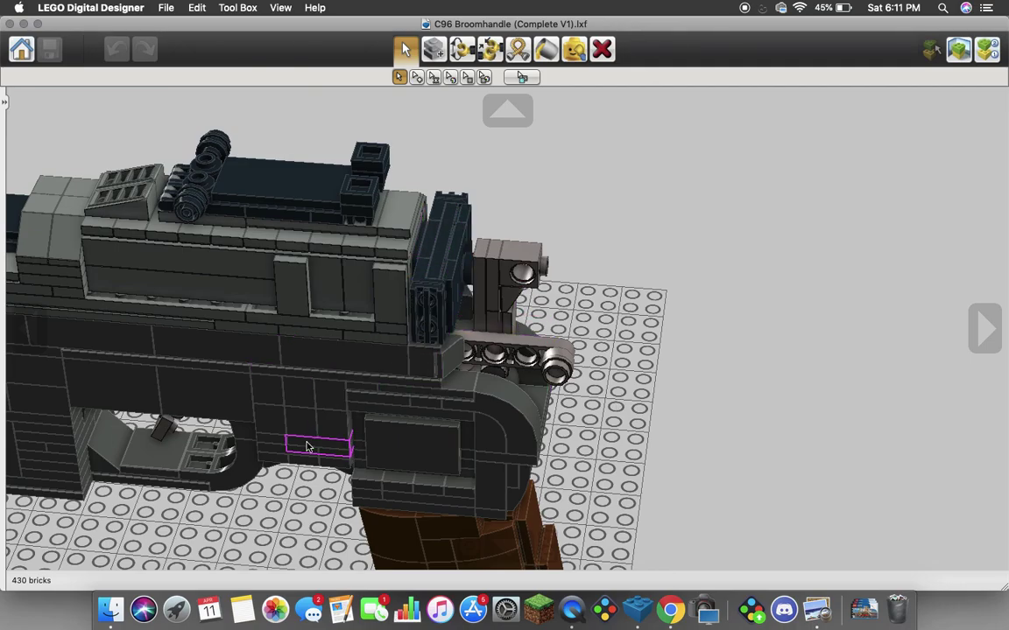
key("Left")
key("Left")
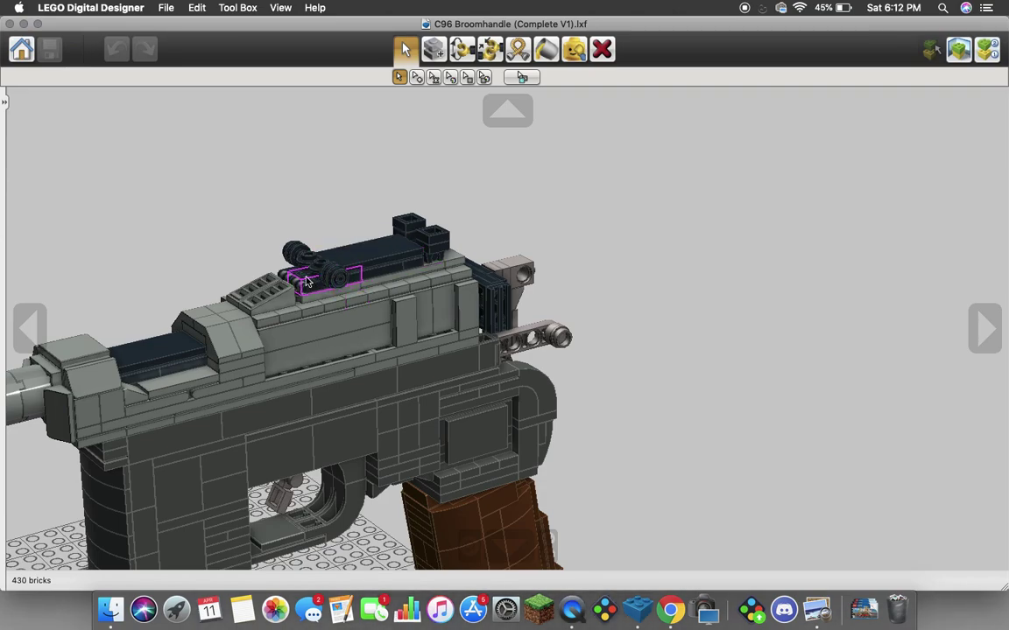
key("Right")
key("Right")
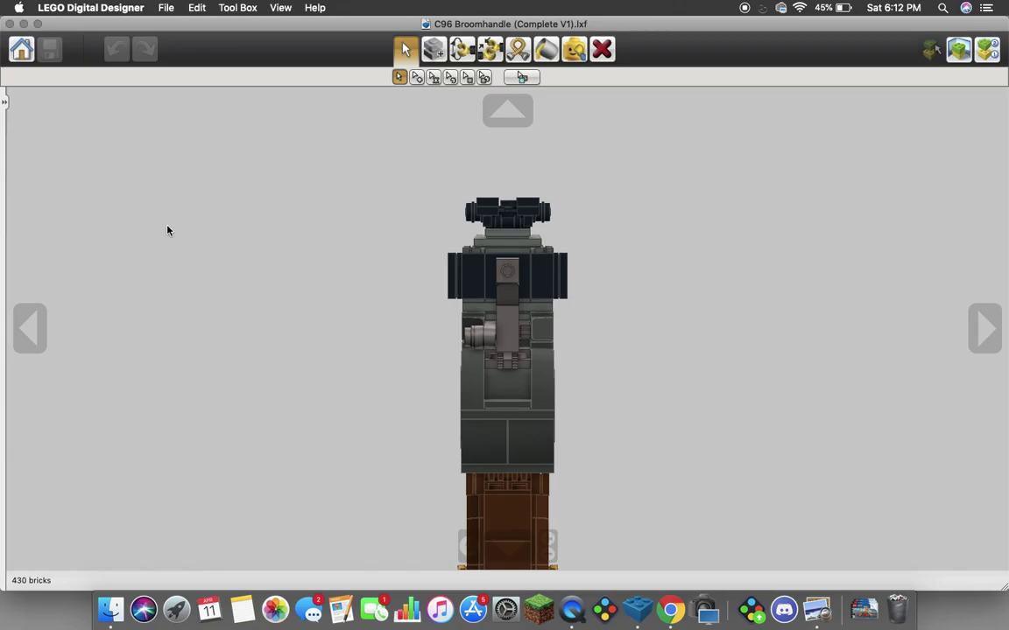
key("Right")
key("Right")
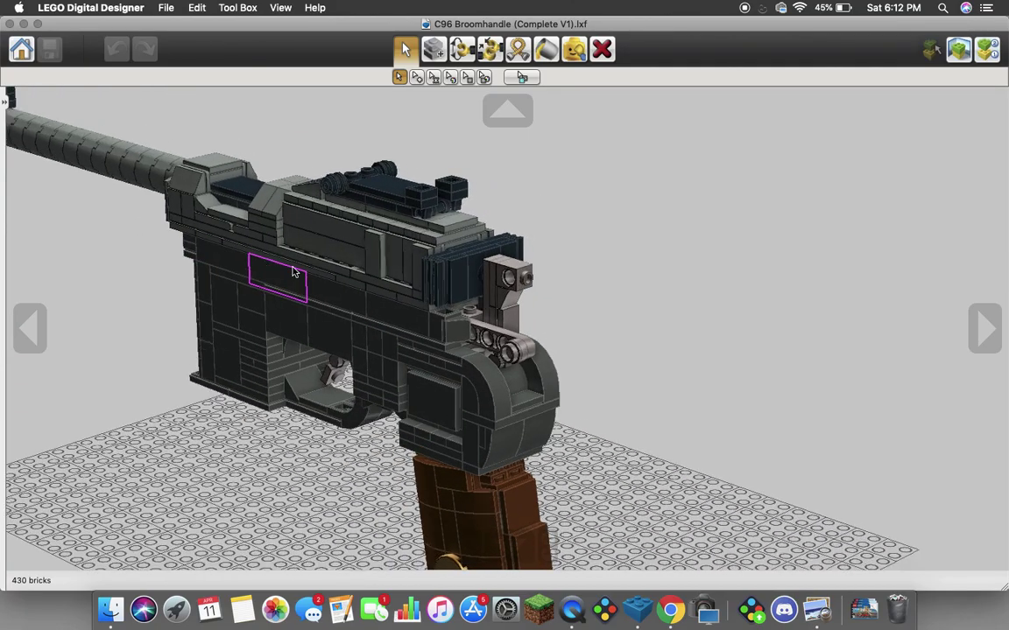
key("Up")
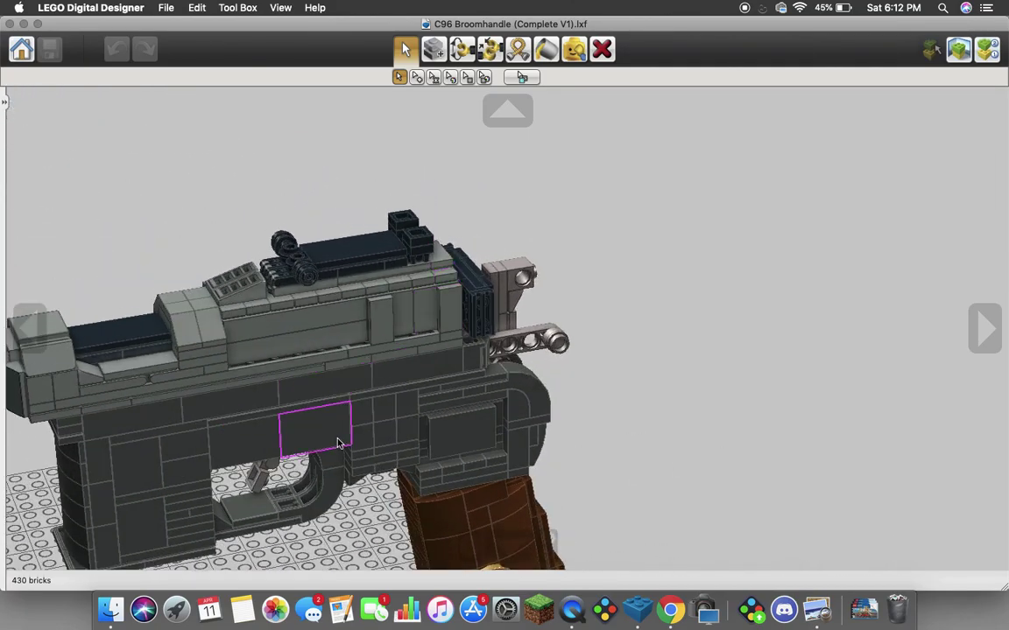
scroll(332, 461, "down", 3)
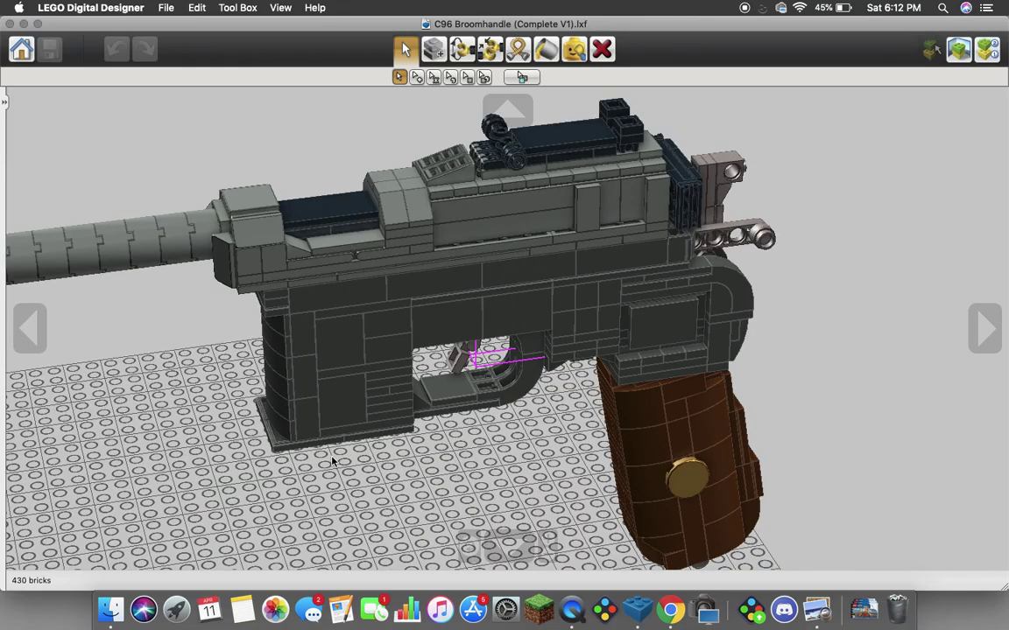
scroll(331, 461, "up", 3)
key("Down")
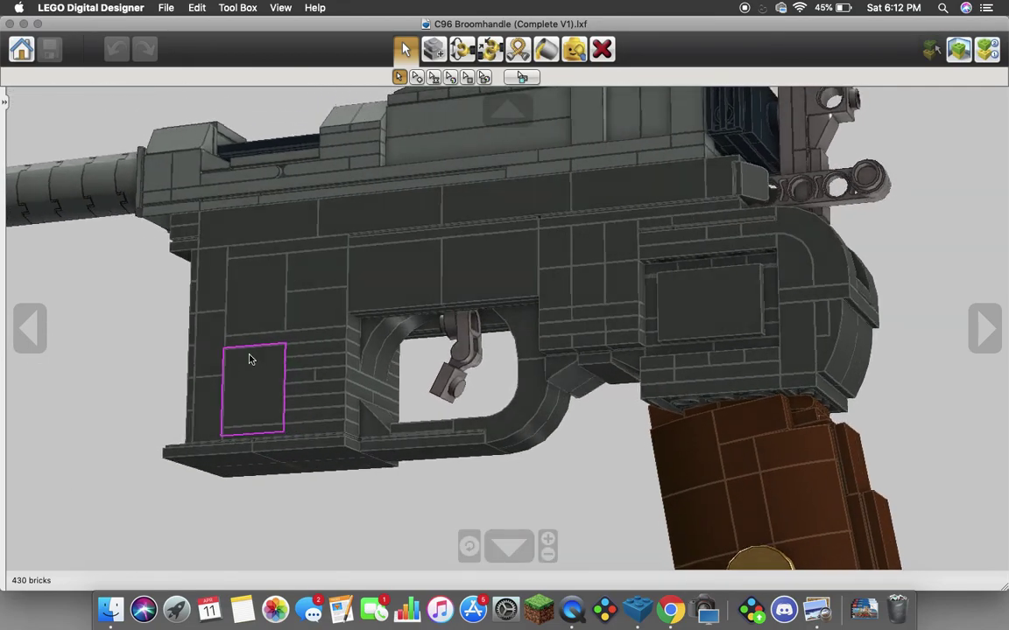
key("Up")
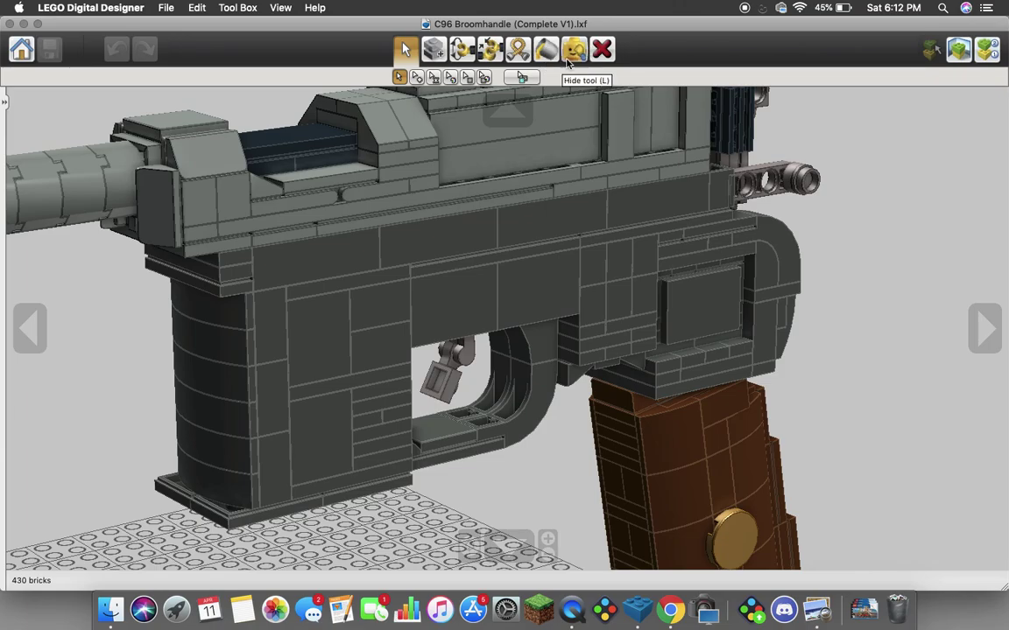
With the Hide tool, hide a side panel and a lower frame brick to expose the pistol's interior.
left_click(569, 60)
left_click(315, 360)
left_click(315, 468)
scroll(289, 467, "up", 1)
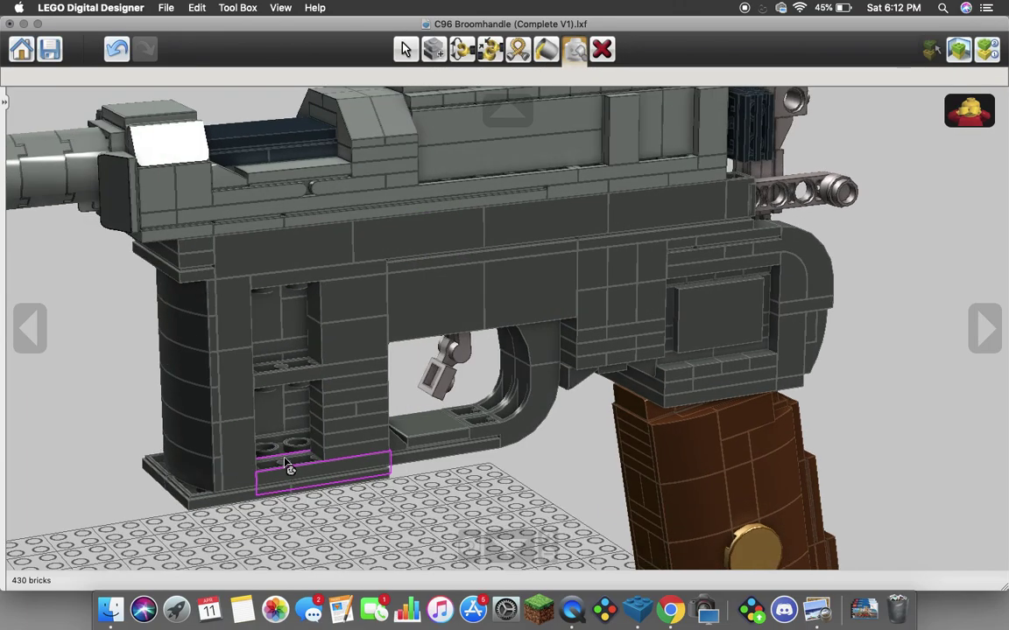
key("Down")
key("Up")
key("Up")
key("Left")
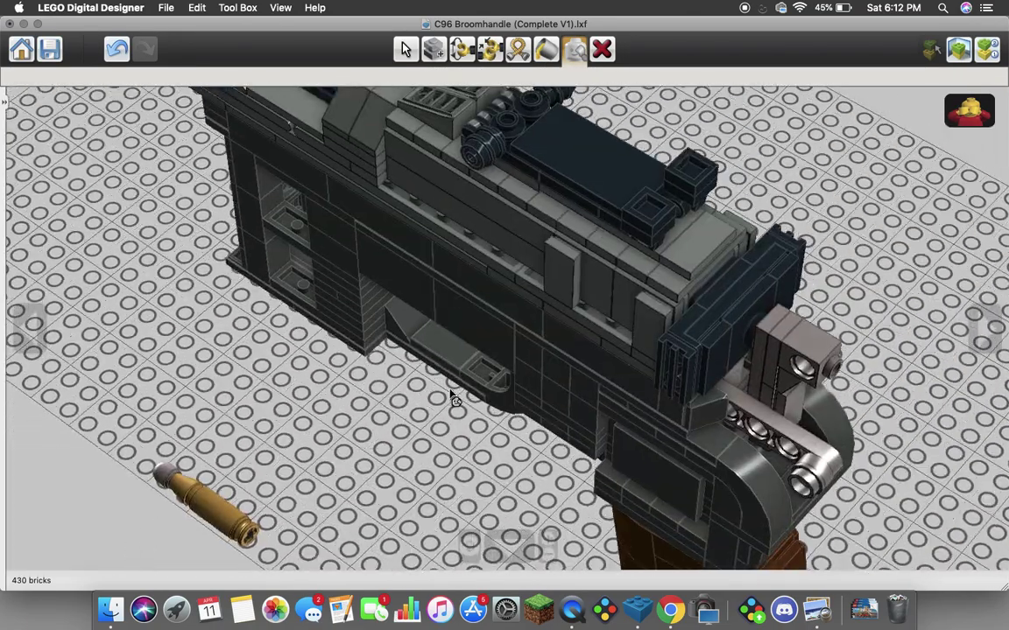
Unhide all bricks and reframe the view on the whole pistol and loose brass round.
left_click(968, 110)
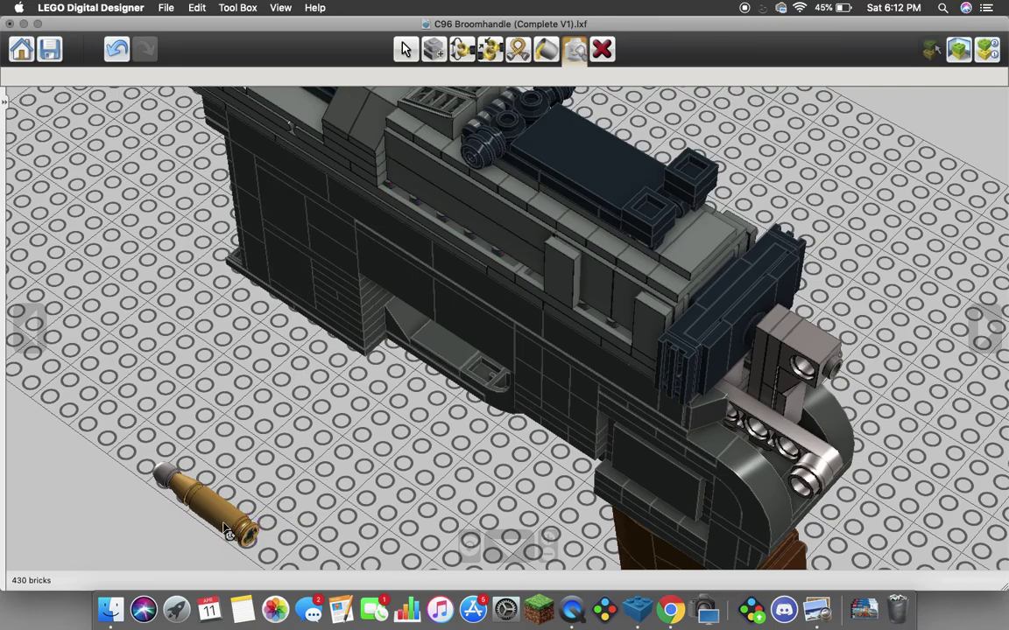
key("Right")
scroll(421, 461, "down", 3)
scroll(428, 461, "down", 2)
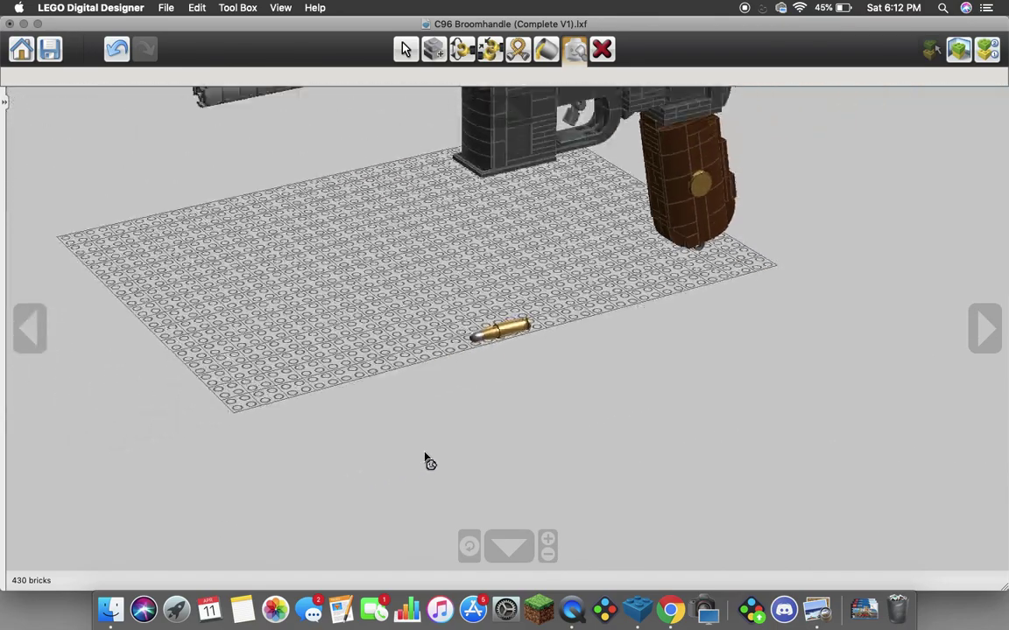
key("Down")
key("Down")
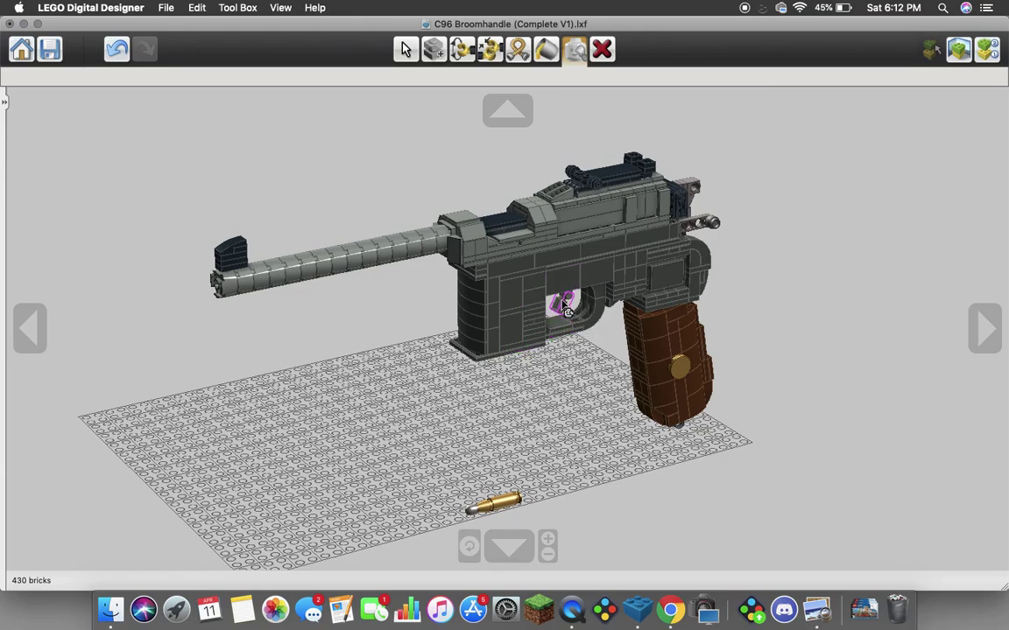
scroll(565, 307, "up", 10)
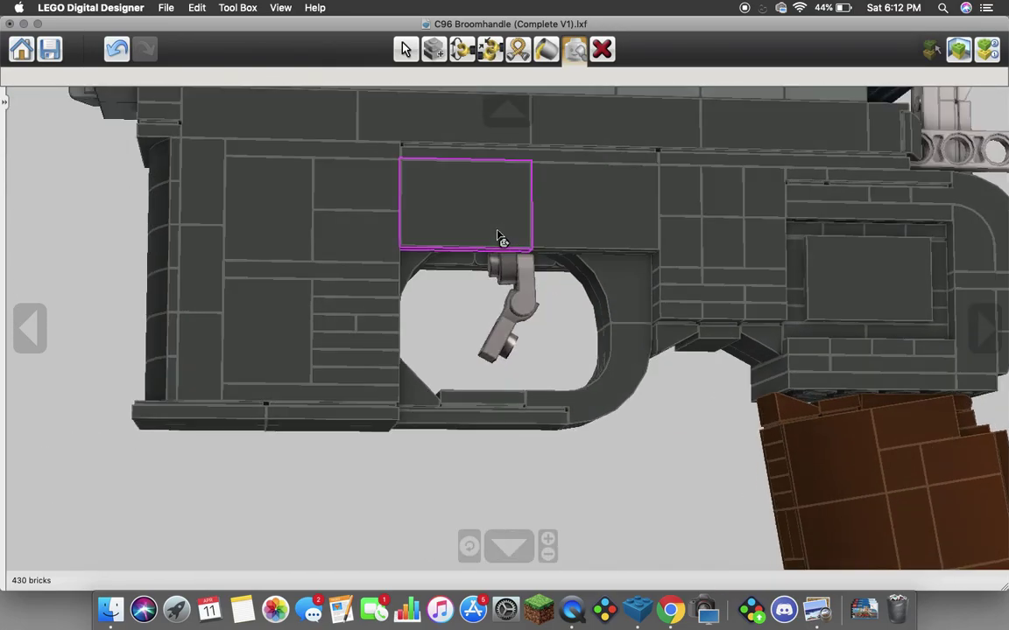
key("Left")
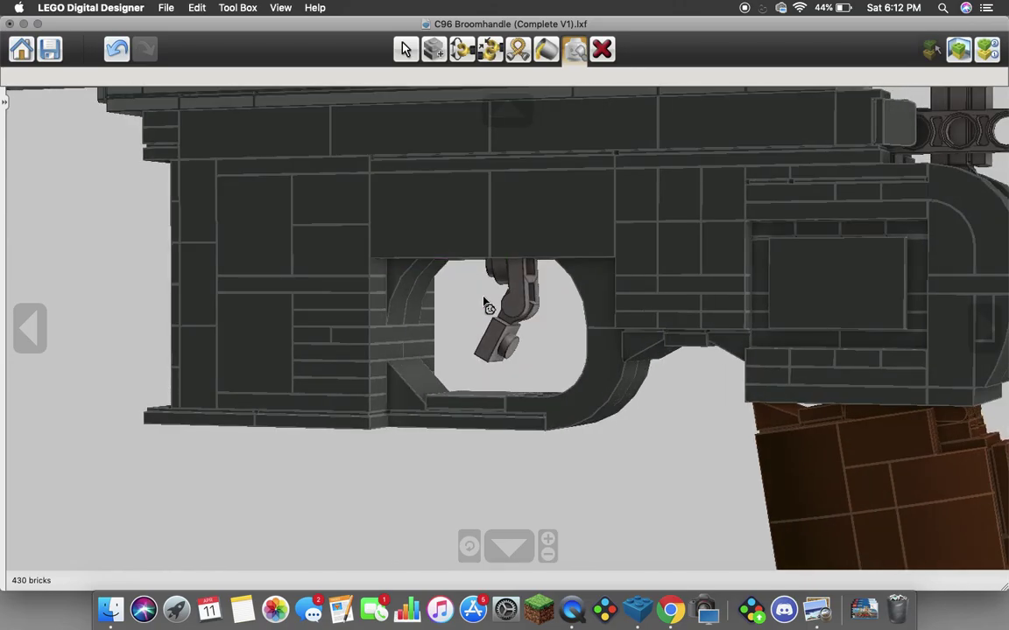
scroll(525, 302, "down", 2)
key("Up")
scroll(701, 442, "up", 5)
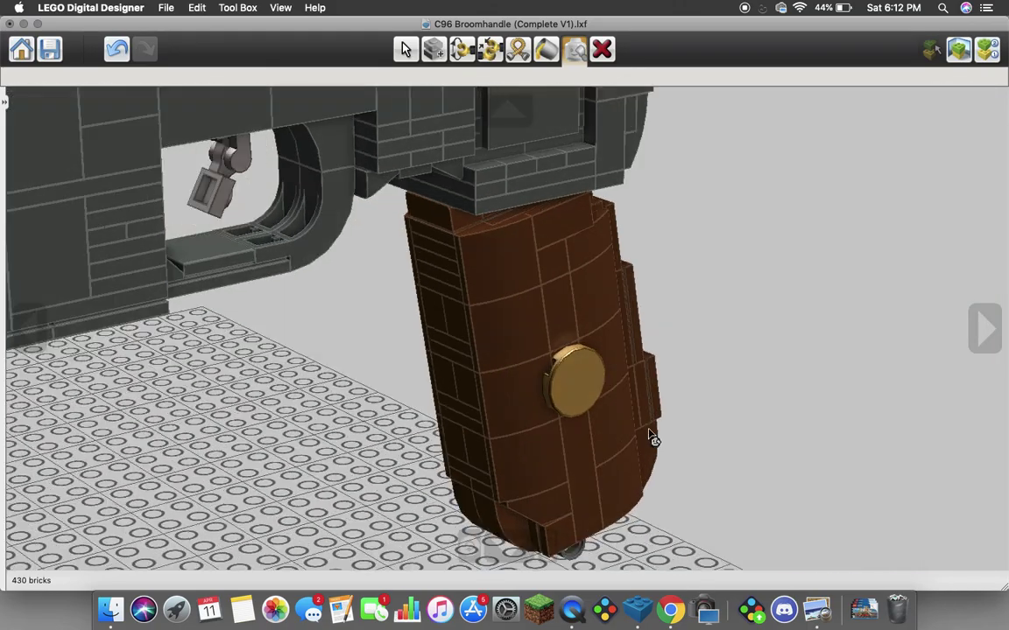
key("Left")
key("Left")
key("Left")
key("Down")
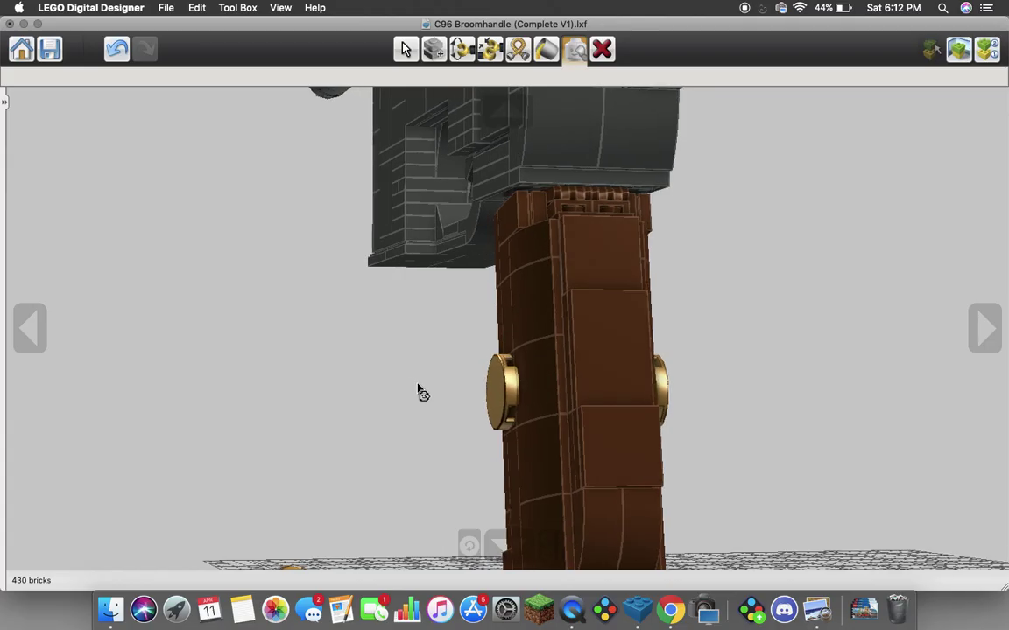
key("Up")
key("Left")
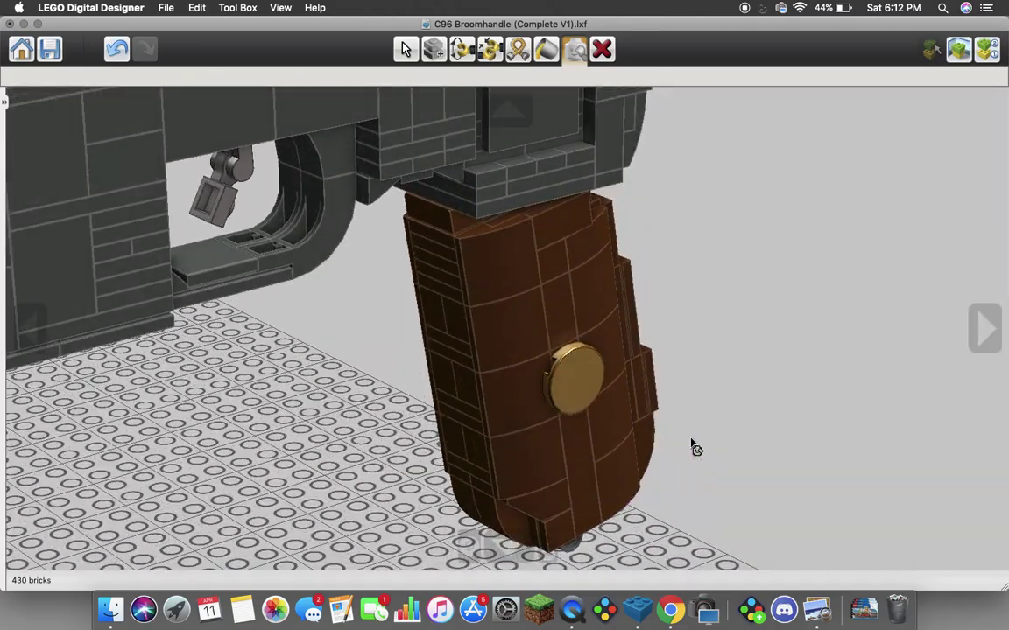
key("Left")
key("Left")
key("Left")
key("Down")
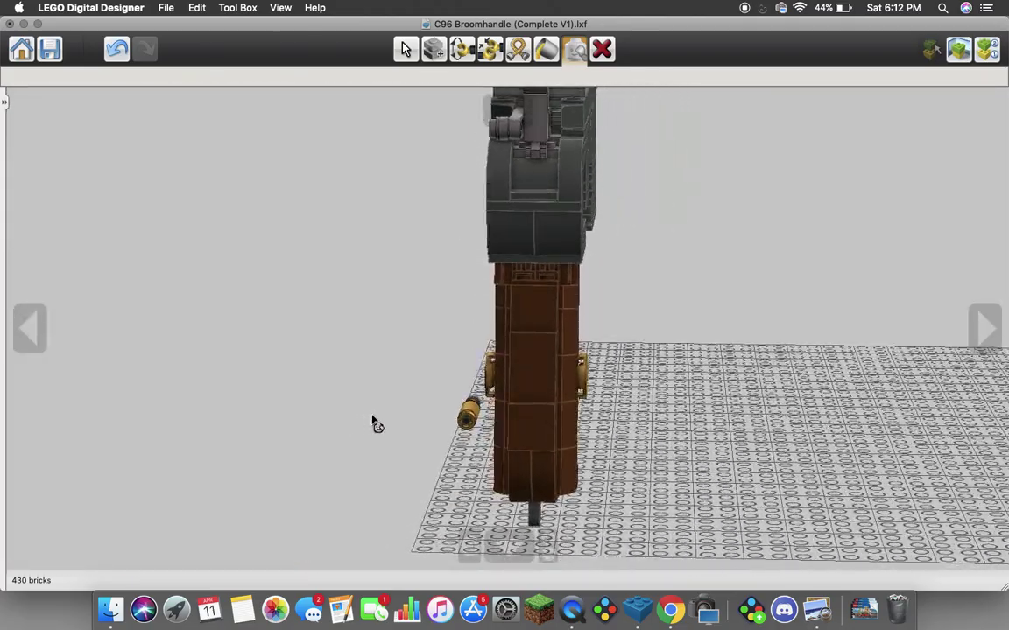
key("Left")
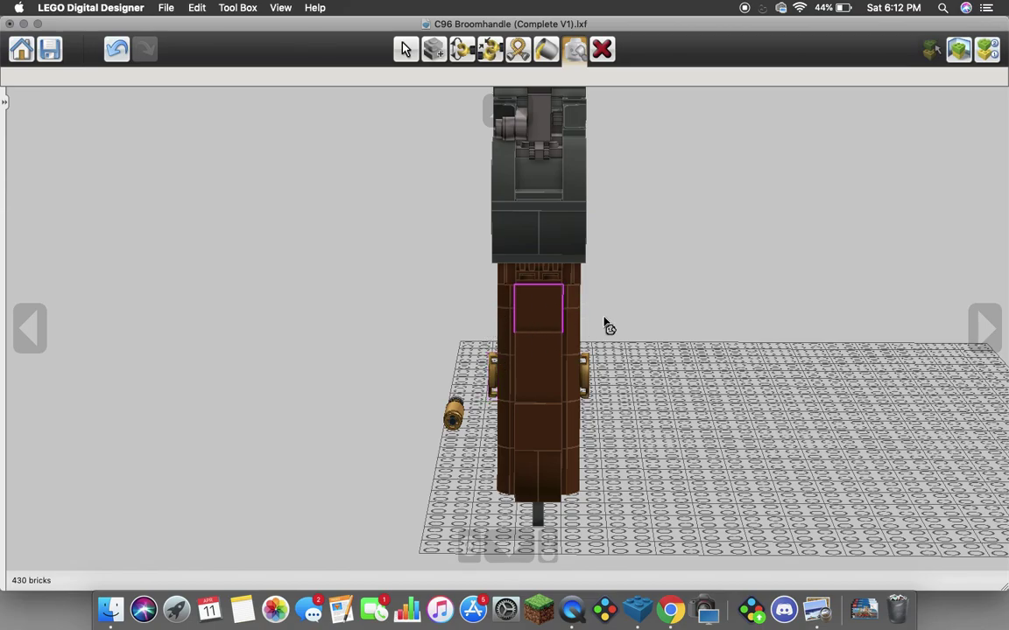
key("Right")
key("Right")
key("Right")
key("Up")
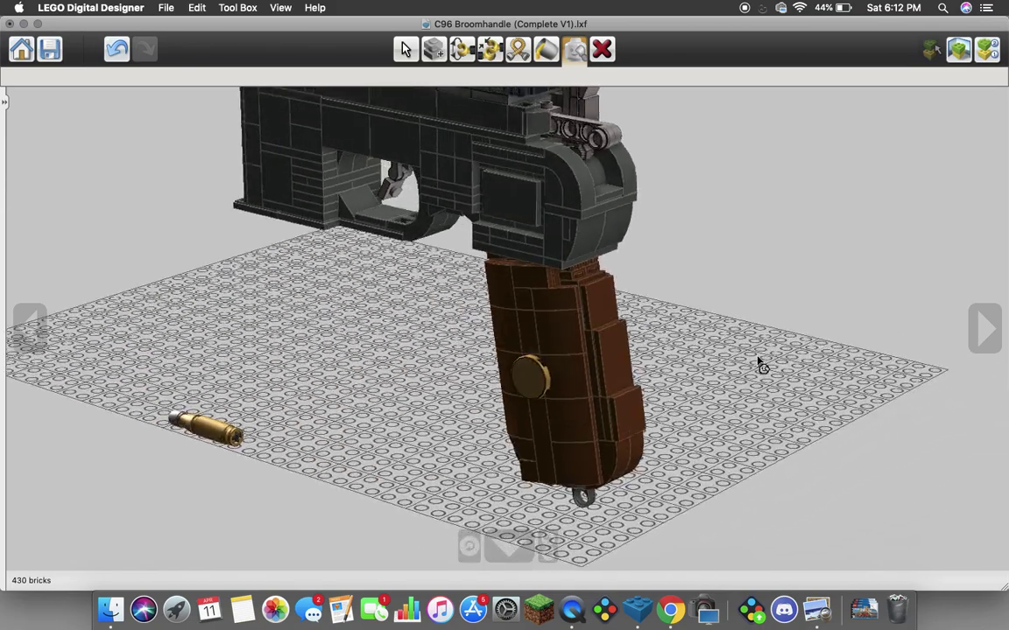
key("Down")
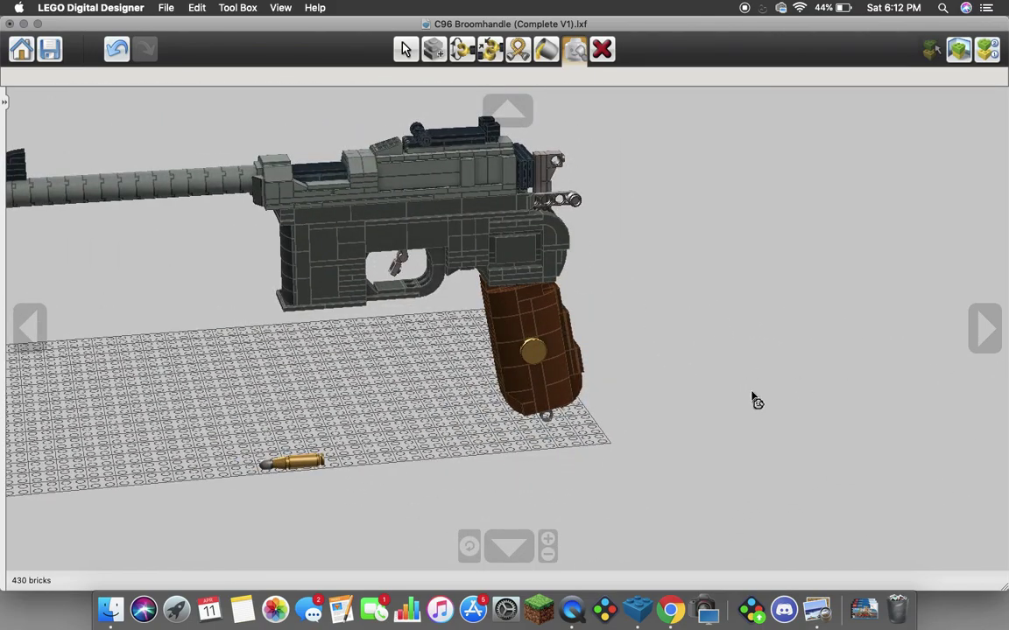
key("Left")
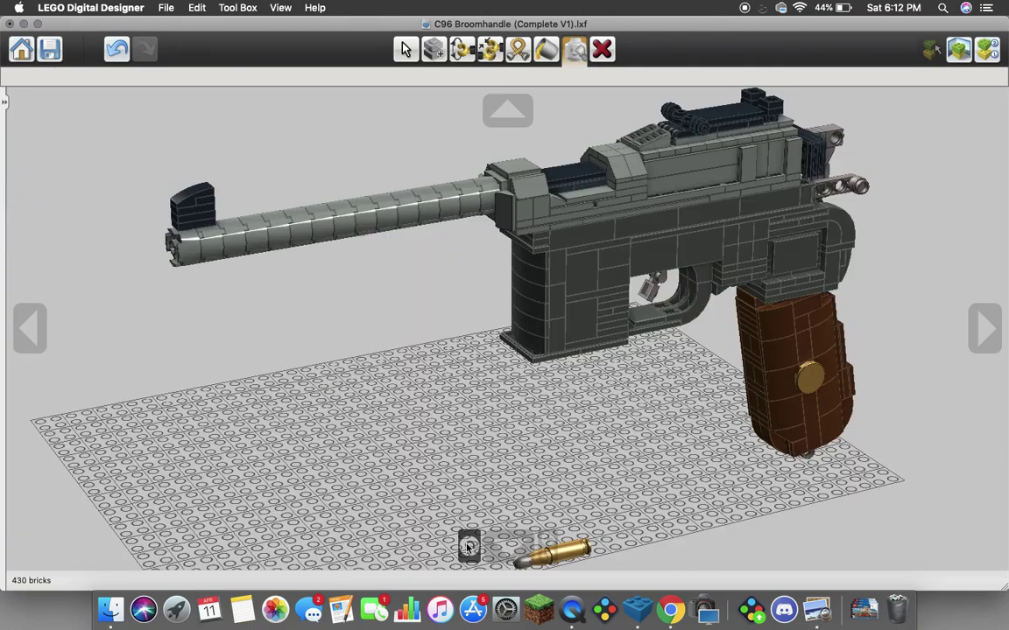
Switch to the Single Selection tool and turn the view slightly around the pistol.
left_click(405, 49)
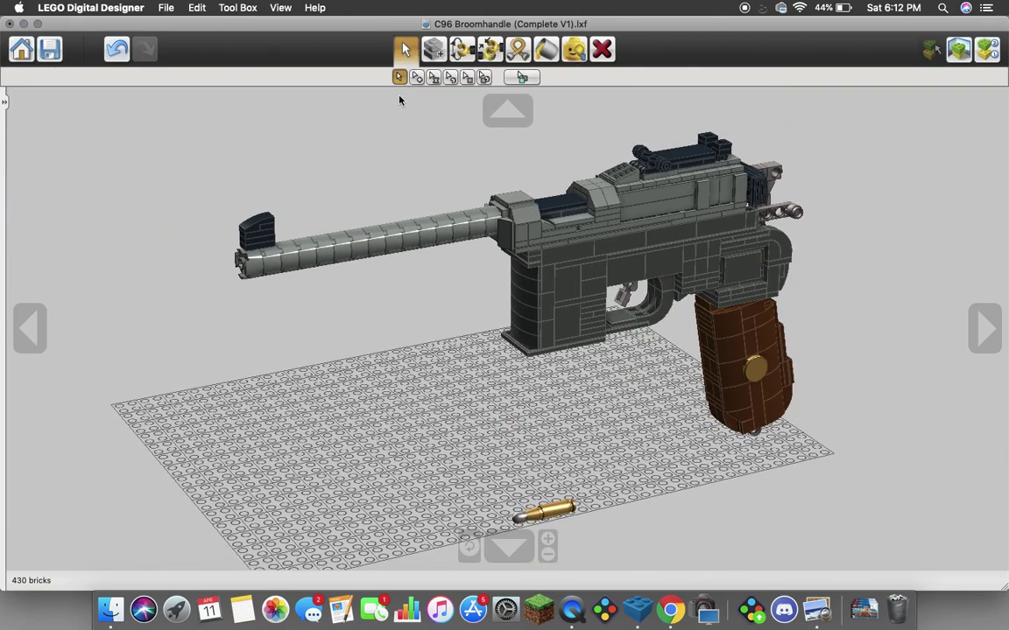
key("Left")
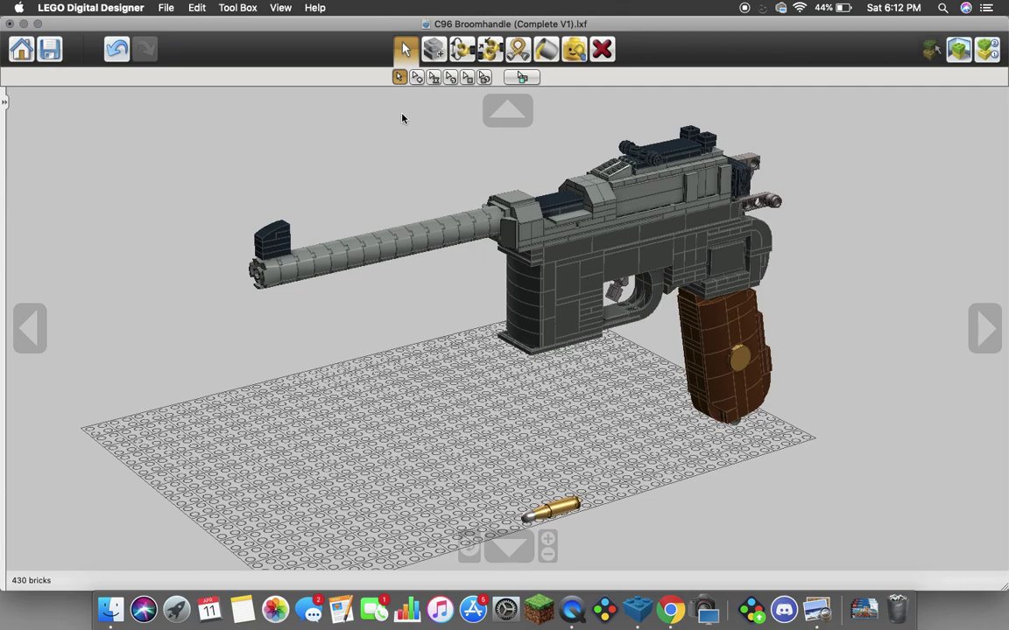